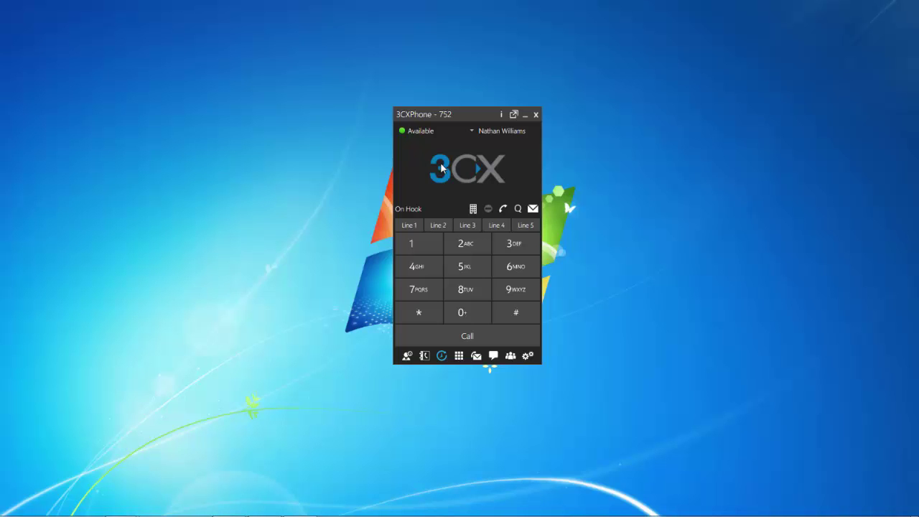
# Step: Change 3CXPhone's presence status to Away from the status list
pyautogui.click(468, 131)
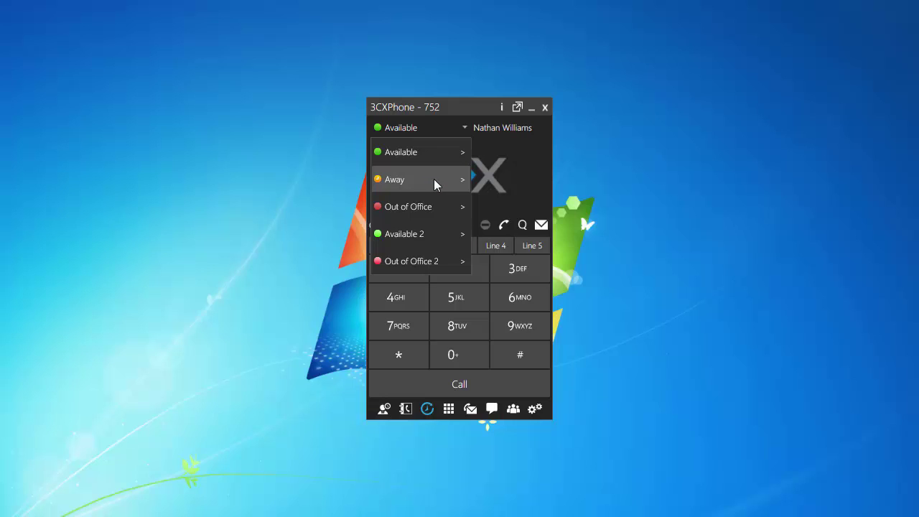
pyautogui.click(434, 179)
pyautogui.click(465, 129)
# Step: Review and accept the Away forwarding rules, then switch the presence status back to Available
pyautogui.click(463, 179)
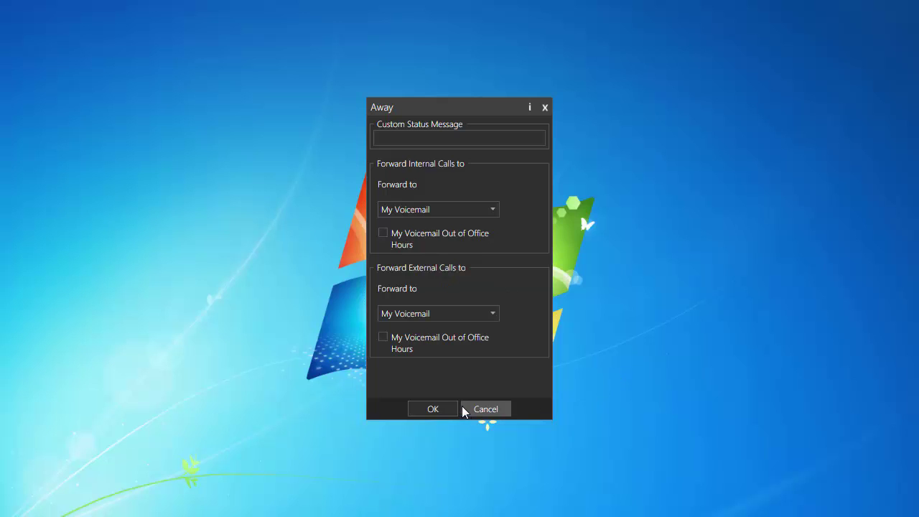
pyautogui.click(435, 408)
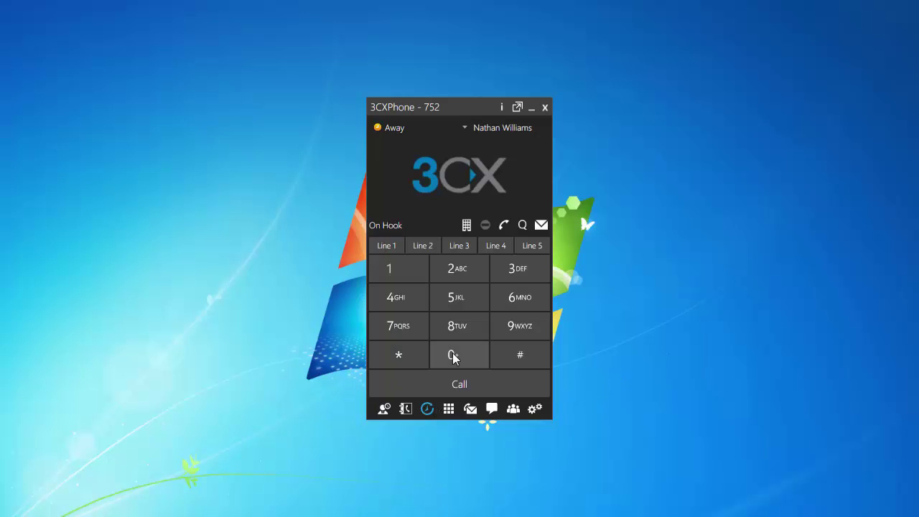
pyautogui.click(460, 127)
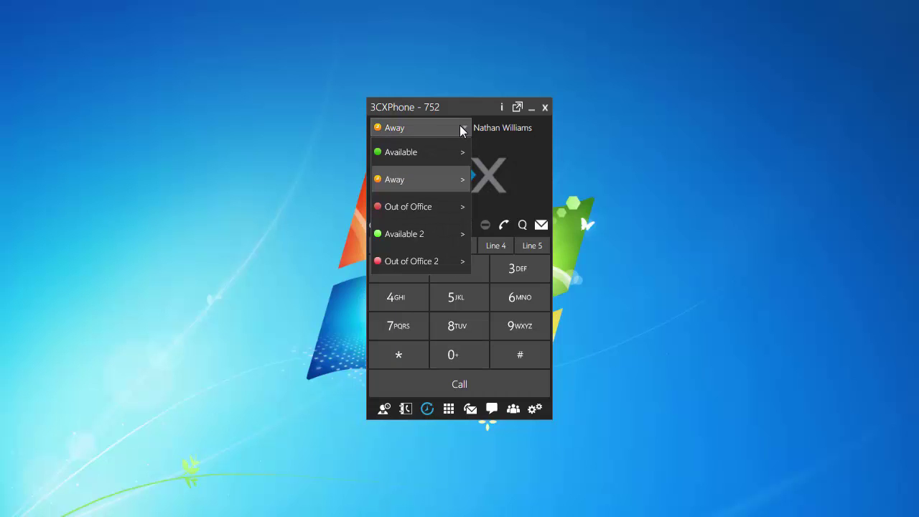
pyautogui.click(437, 151)
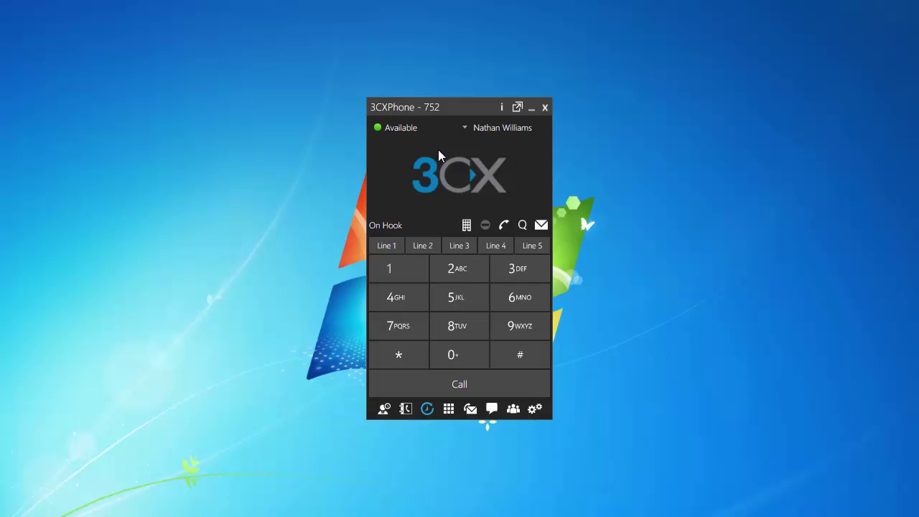
pyautogui.click(467, 125)
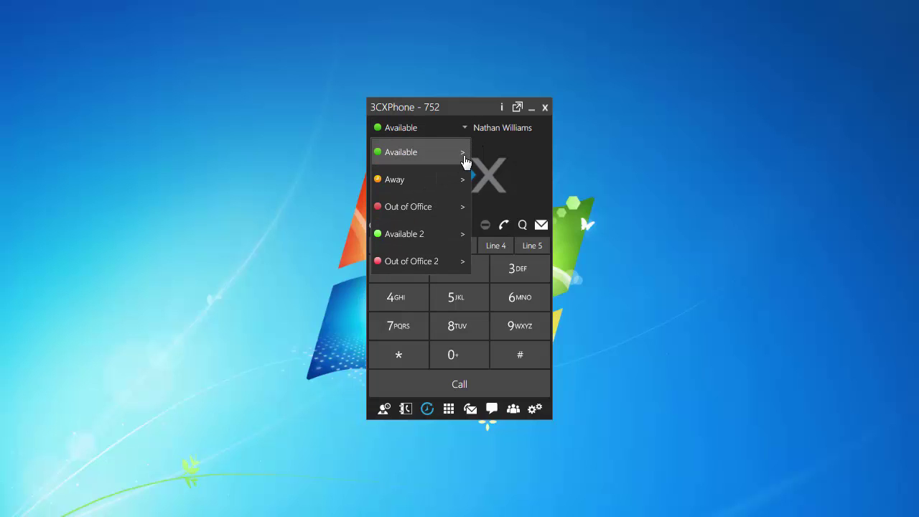
pyautogui.click(463, 152)
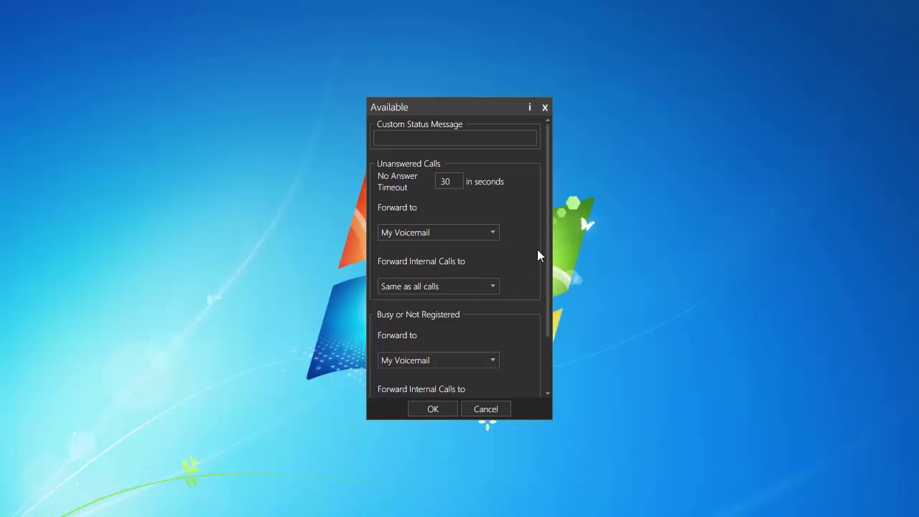
pyautogui.scroll(-2, 514, 286)
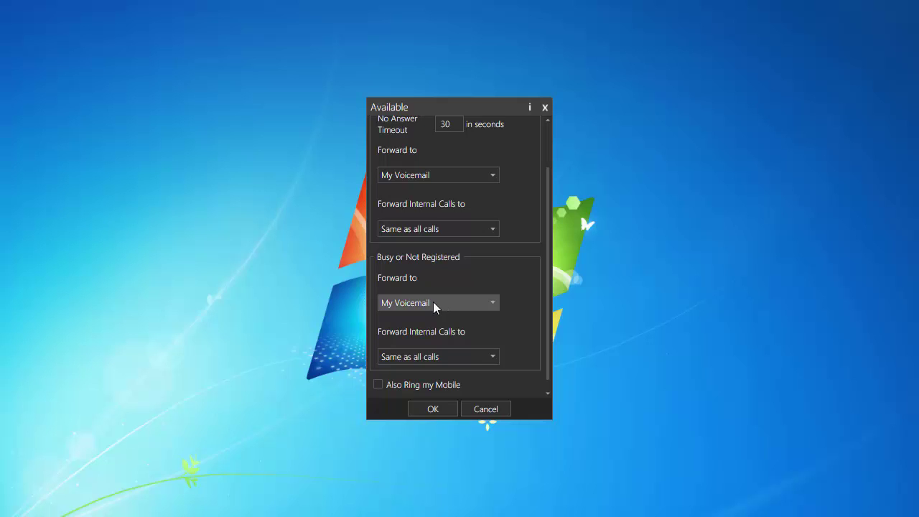
pyautogui.moveTo(546, 242); pyautogui.dragTo(548, 280)
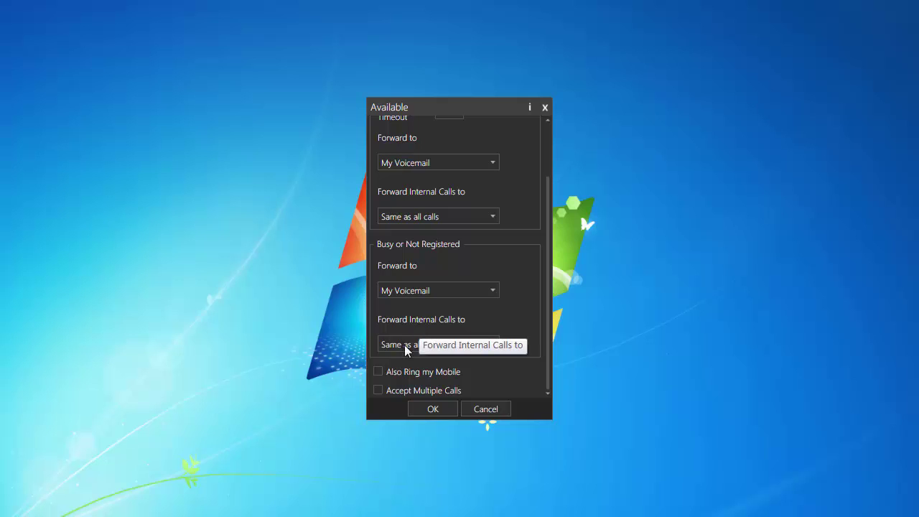
pyautogui.click(487, 342)
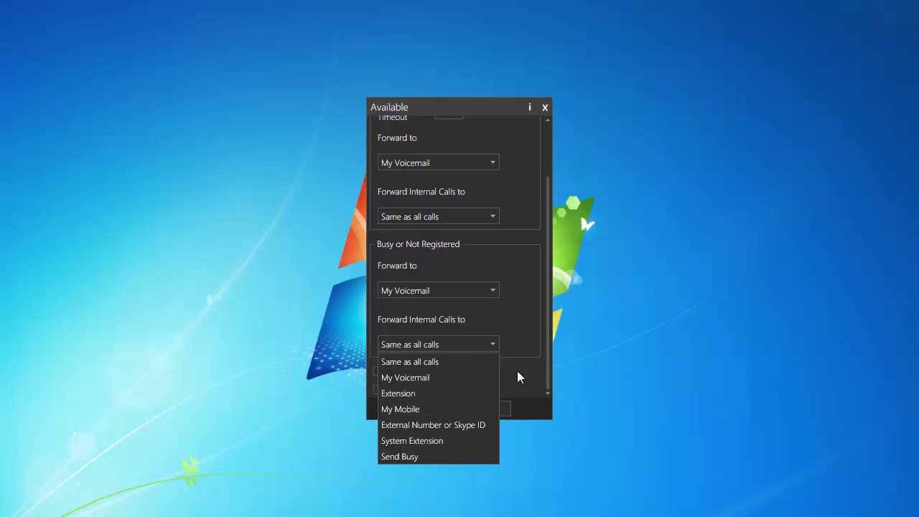
pyautogui.click(506, 372)
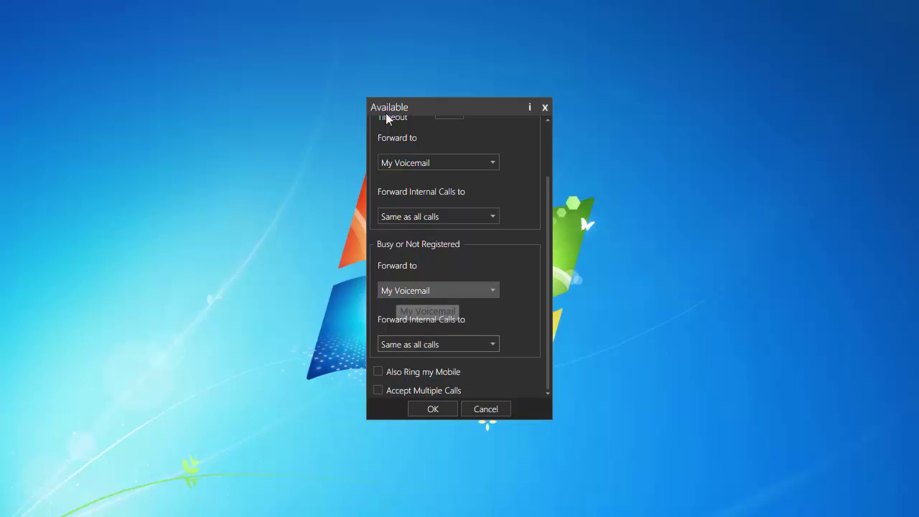
pyautogui.moveTo(546, 206); pyautogui.dragTo(541, 158)
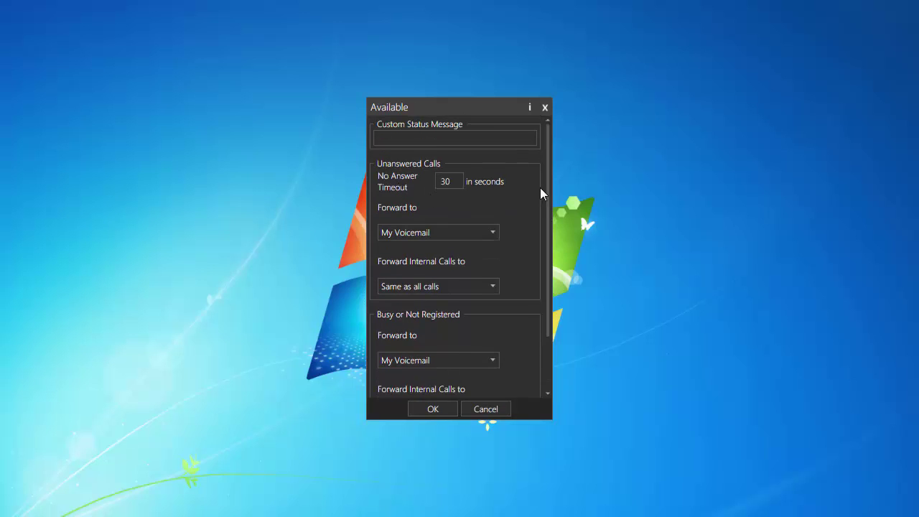
pyautogui.scroll(-3, 542, 190)
pyautogui.click(378, 372)
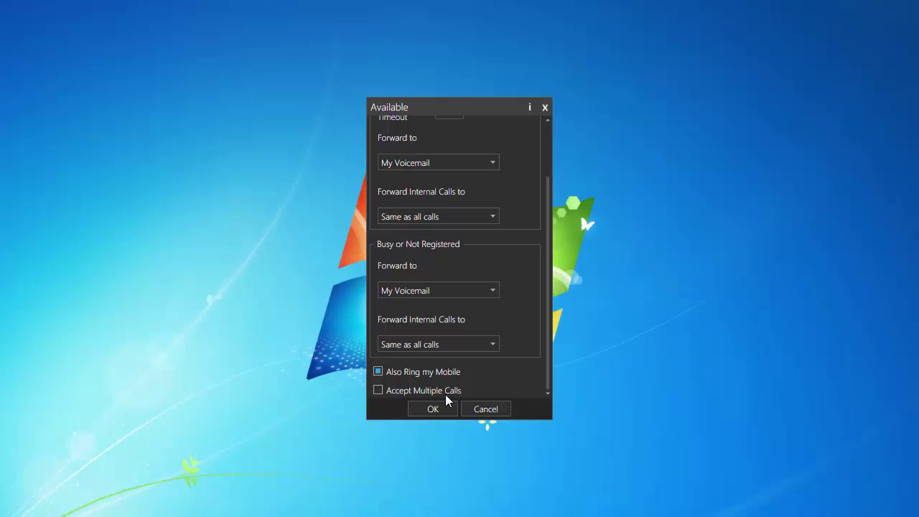
pyautogui.moveTo(550, 361); pyautogui.dragTo(551, 281)
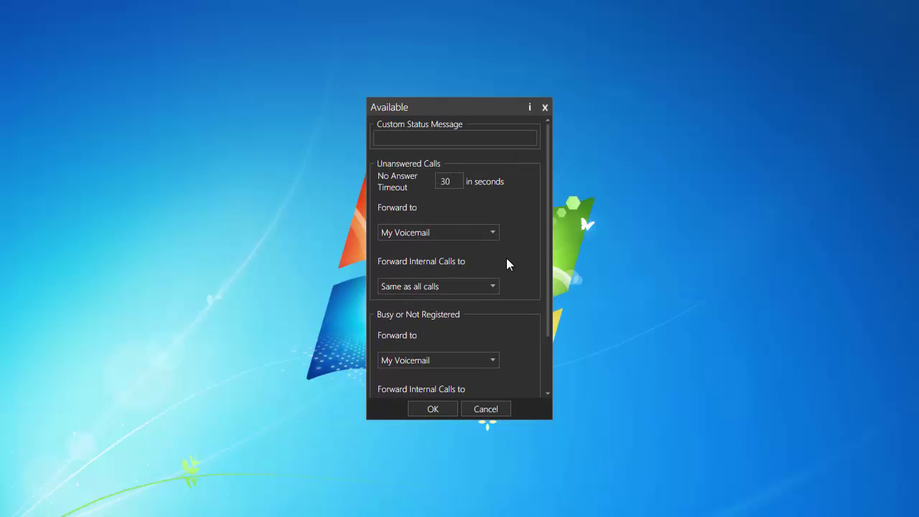
# Step: Set the No Answer timeout to 10 seconds and forward unanswered calls to My Mobile
pyautogui.doubleClick(444, 180)
pyautogui.press('BackSpace')
pyautogui.write('10')
pyautogui.click(493, 236)
pyautogui.click(493, 235)
pyautogui.click(492, 235)
pyautogui.click(458, 283)
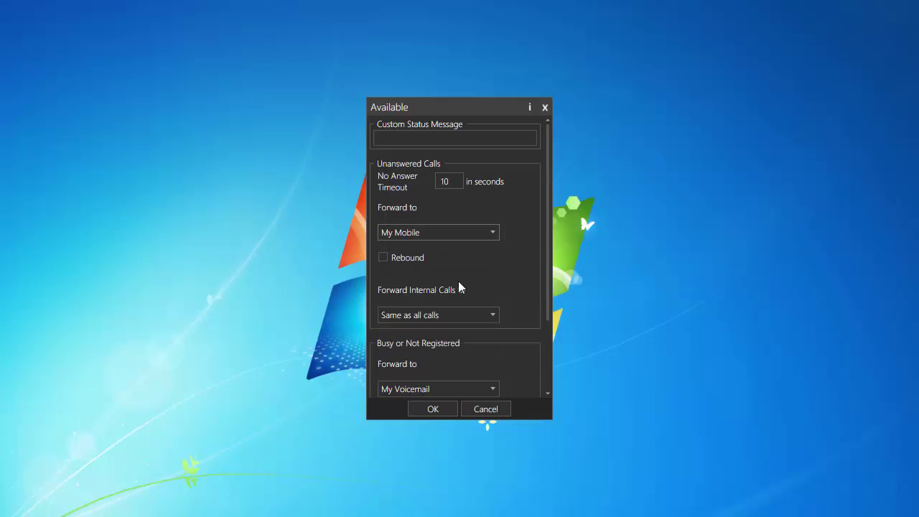
# Step: Forward busy or unregistered calls to My Mobile and save the Available settings
pyautogui.moveTo(546, 230); pyautogui.dragTo(546, 288)
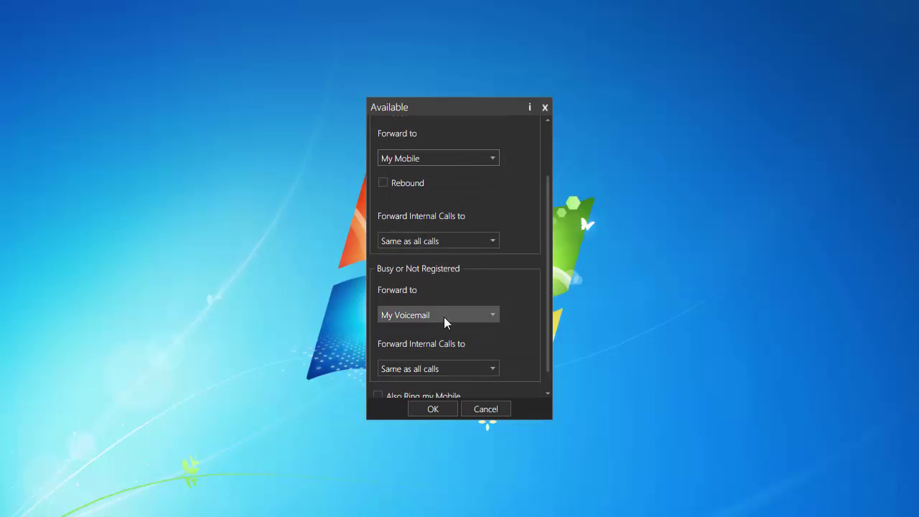
pyautogui.click(481, 316)
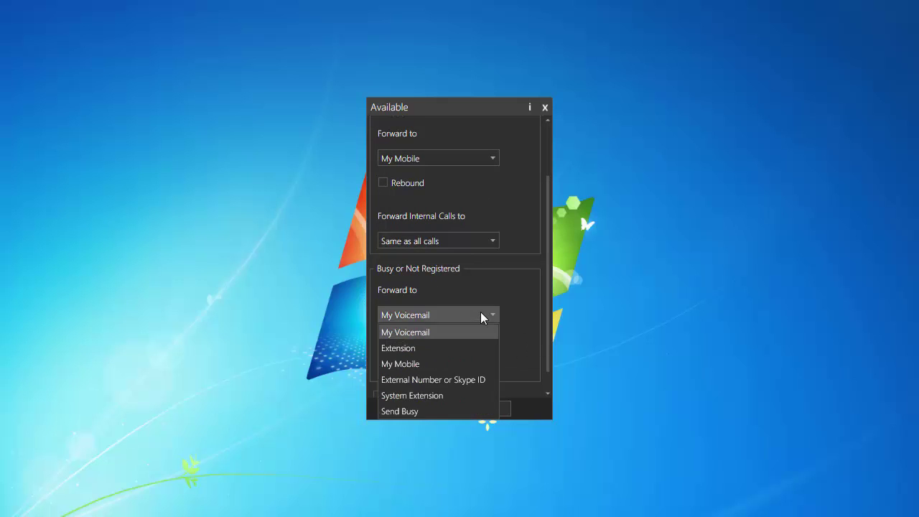
pyautogui.click(450, 366)
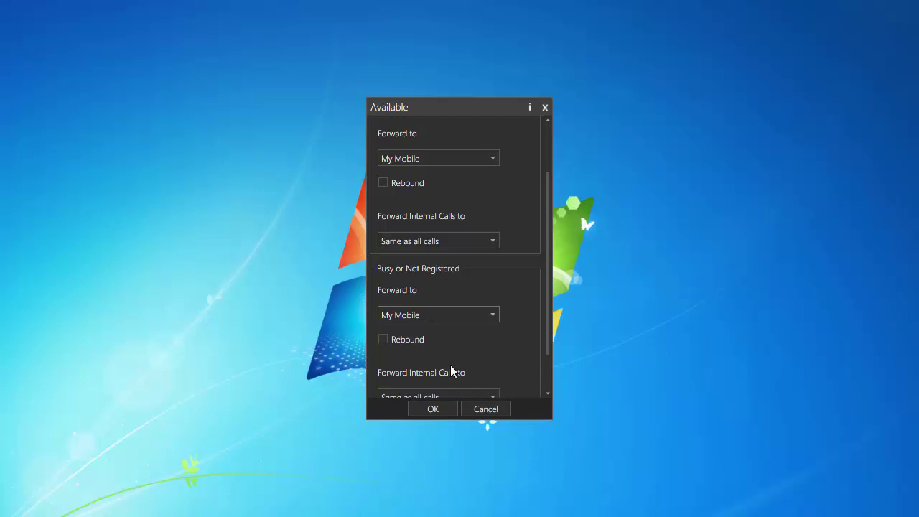
pyautogui.scroll(-2, 544, 273)
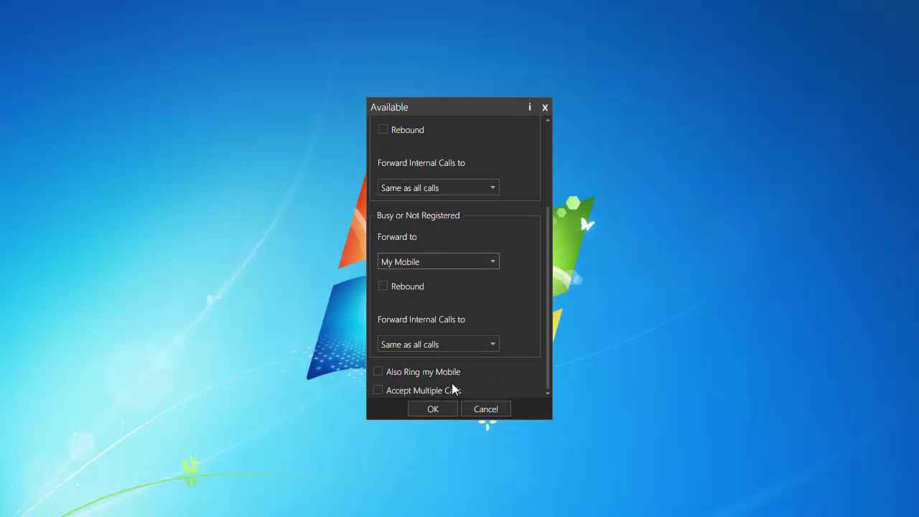
pyautogui.click(436, 408)
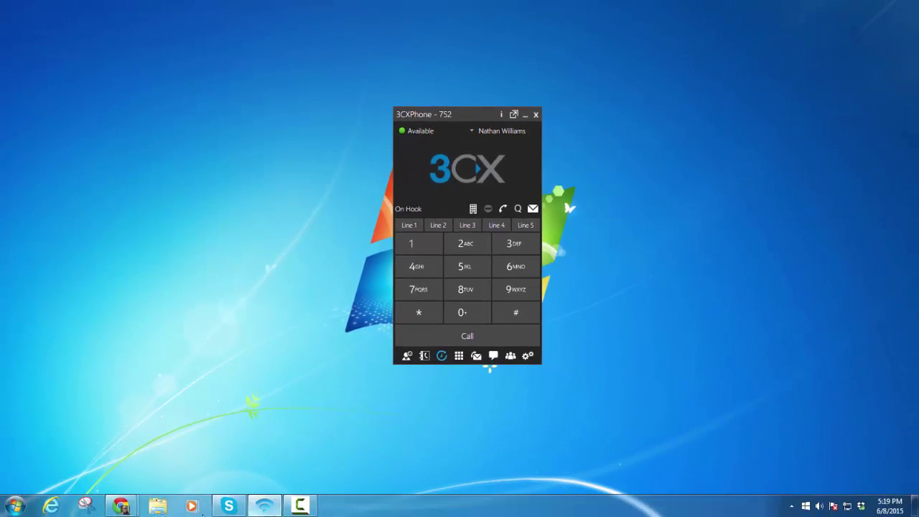
# Step: In Chrome, go to superioreagle.3cx.sevoip.com/superioreagle/management via the address bar suggestion
pyautogui.moveTo(123, 502)
pyautogui.click(195, 451)
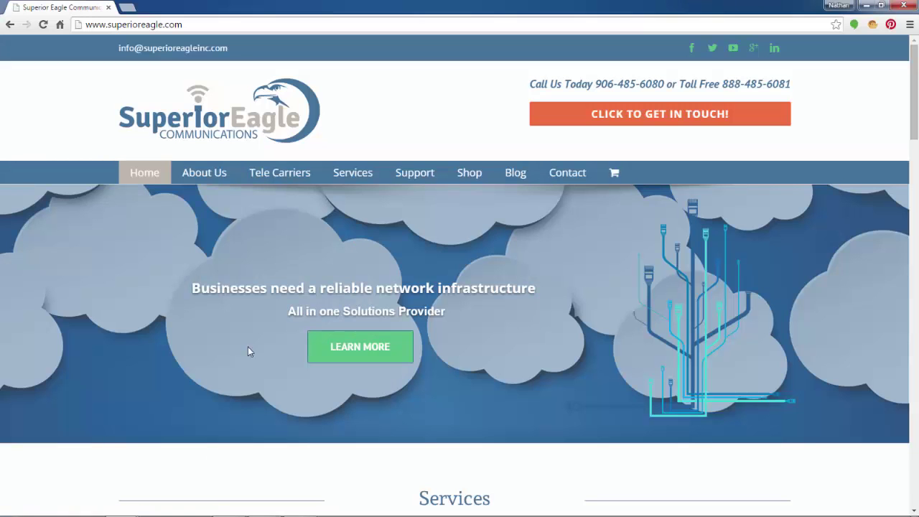
pyautogui.click(181, 26)
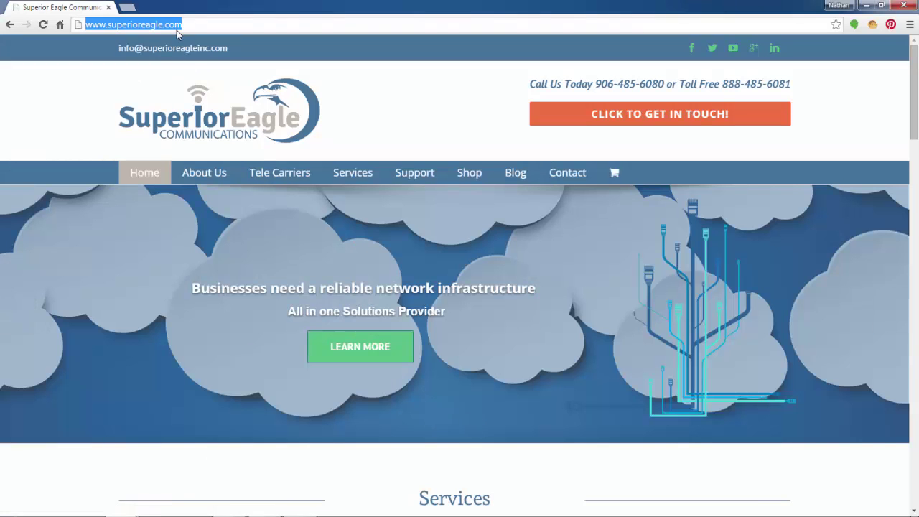
pyautogui.write('supeer')
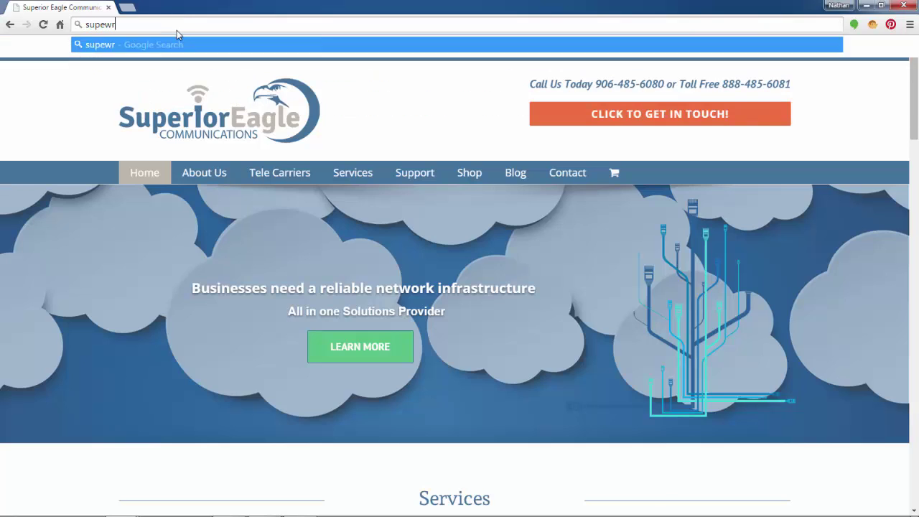
pyautogui.press('BackSpace')
pyautogui.press('BackSpace')
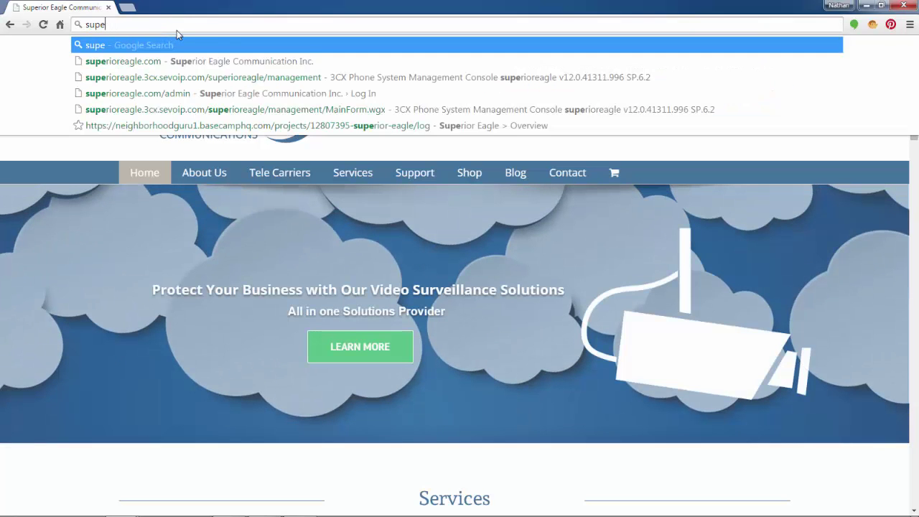
pyautogui.write('r')
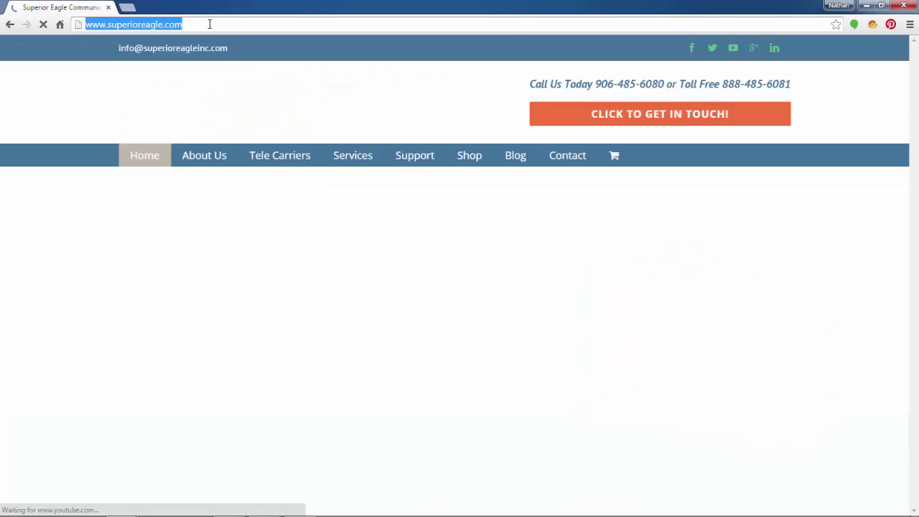
pyautogui.write('superi')
pyautogui.click(221, 61)
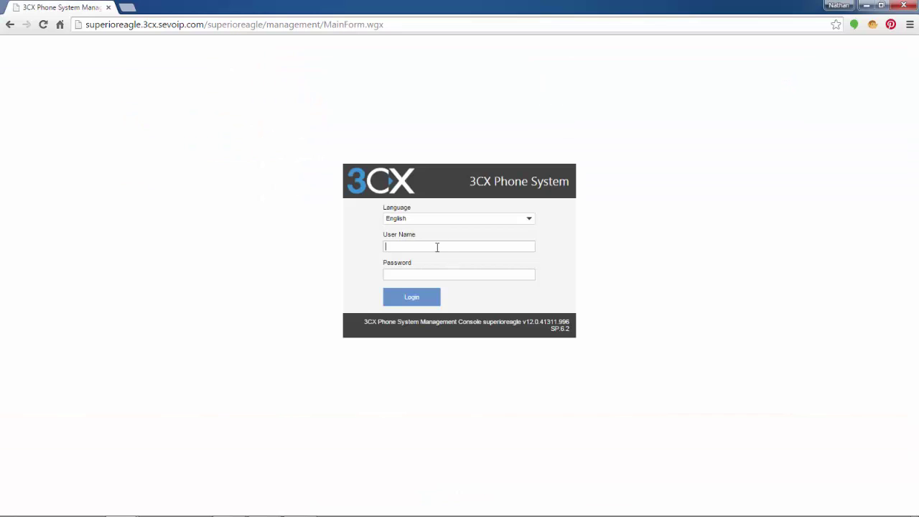
# Step: Sign in with the admin user name and password, and open extension 752 for editing
pyautogui.write('admin*********')
pyautogui.press('Return')
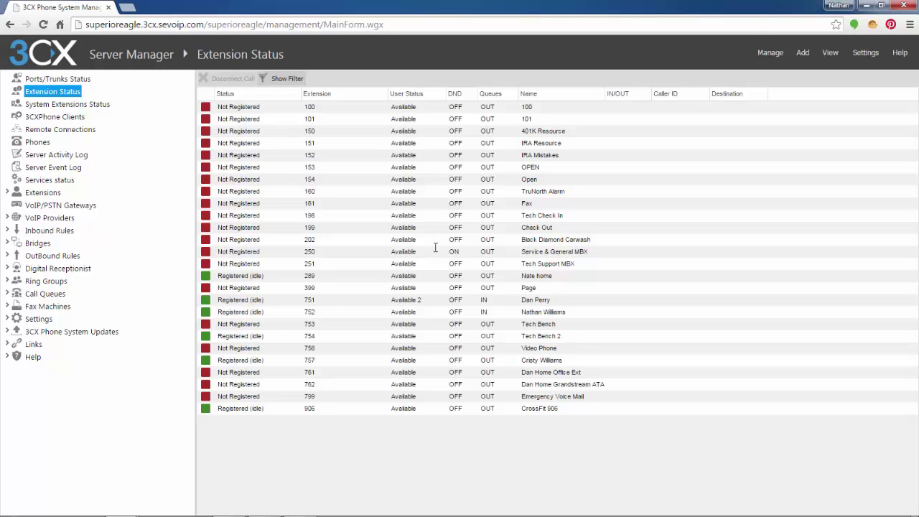
pyautogui.doubleClick(314, 315)
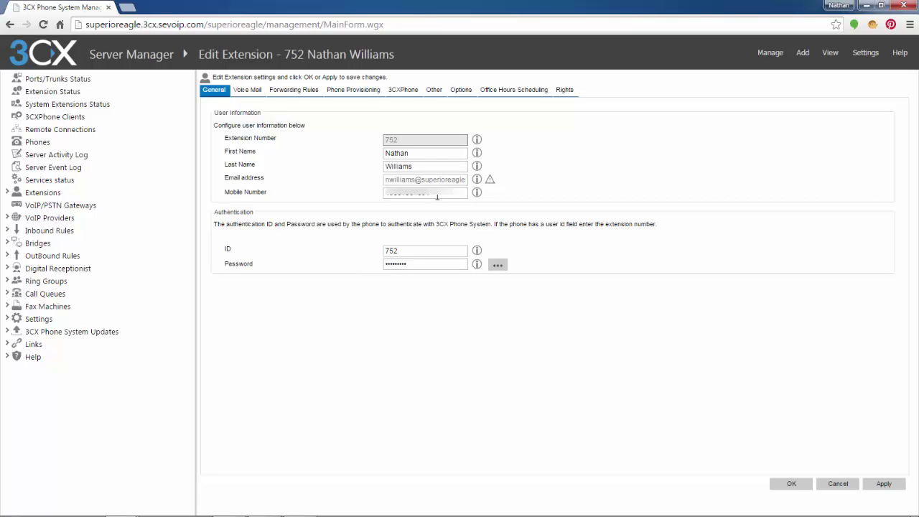
pyautogui.moveTo(437, 196); pyautogui.dragTo(388, 193)
pyautogui.click(437, 194)
# Step: Send extension 752's No Answer and Busy calls to voicemail after 30 seconds and save
pyautogui.click(292, 93)
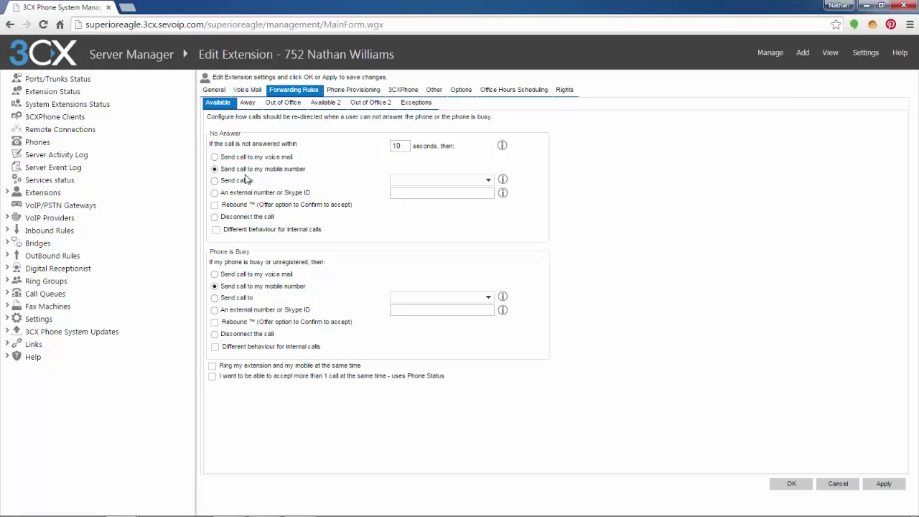
pyautogui.click(224, 276)
pyautogui.click(214, 156)
pyautogui.doubleClick(396, 147)
pyautogui.write('30')
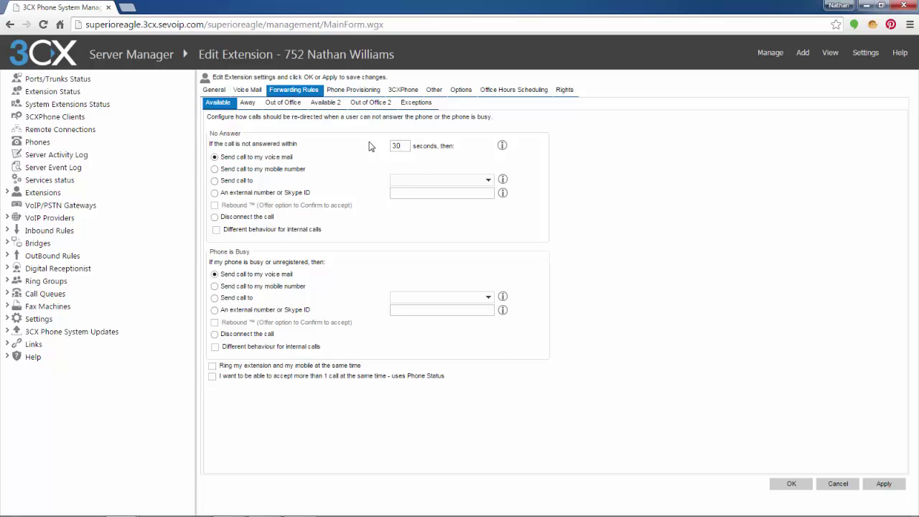
pyautogui.click(793, 485)
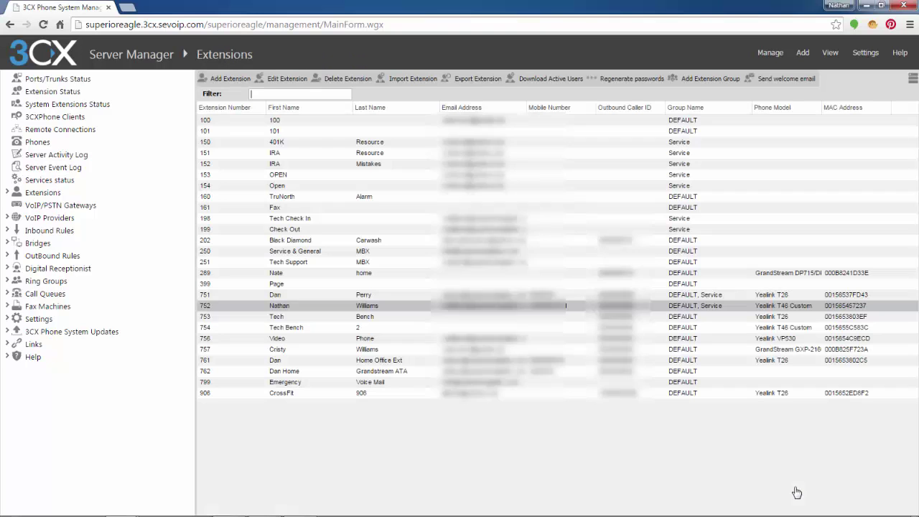